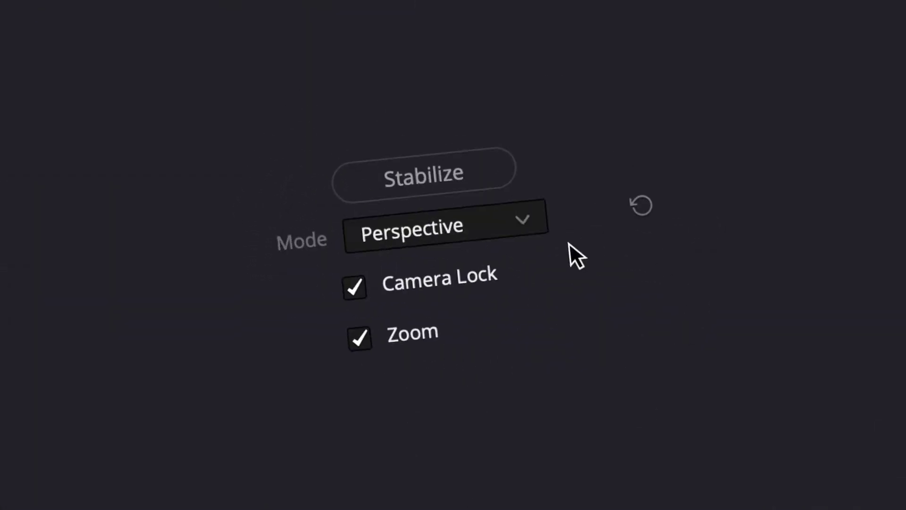
# Step: Stabilize the Bench clip in Perspective mode and mirror it with Flip Horizontal
pyautogui.click(483, 181)
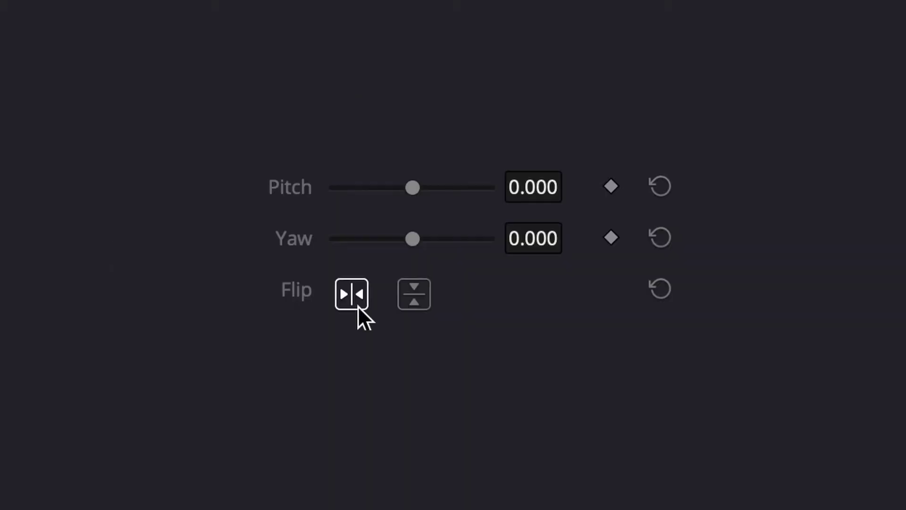
pyautogui.click(354, 305)
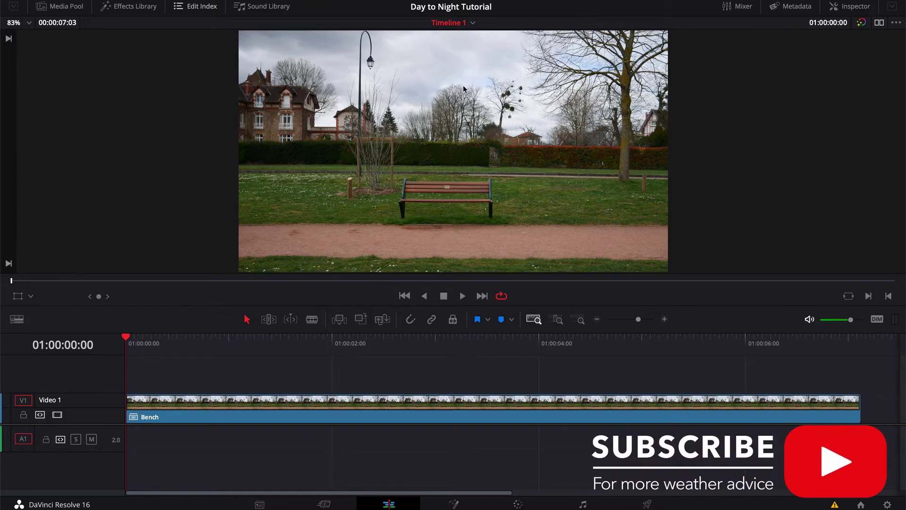
# Step: Play the Bench clip from about 01:00:01:16 and stop on 01:00:02:16
pyautogui.click(299, 349)
pyautogui.press('space')
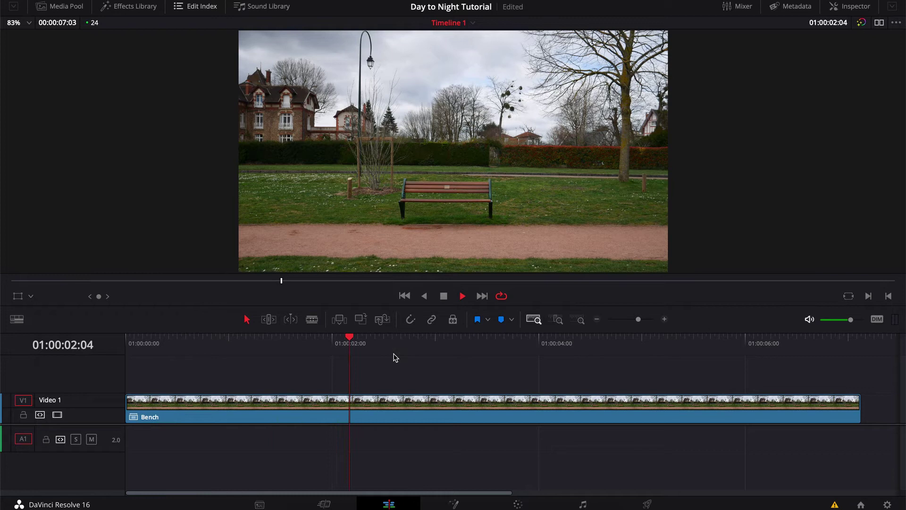
pyautogui.press('space')
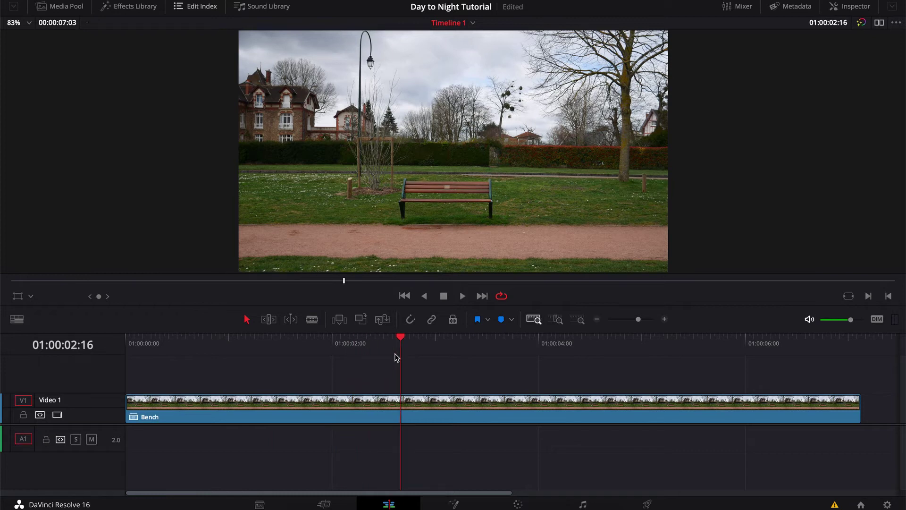
# Step: On the Color page, label node 01 'Dark'
pyautogui.click(526, 504)
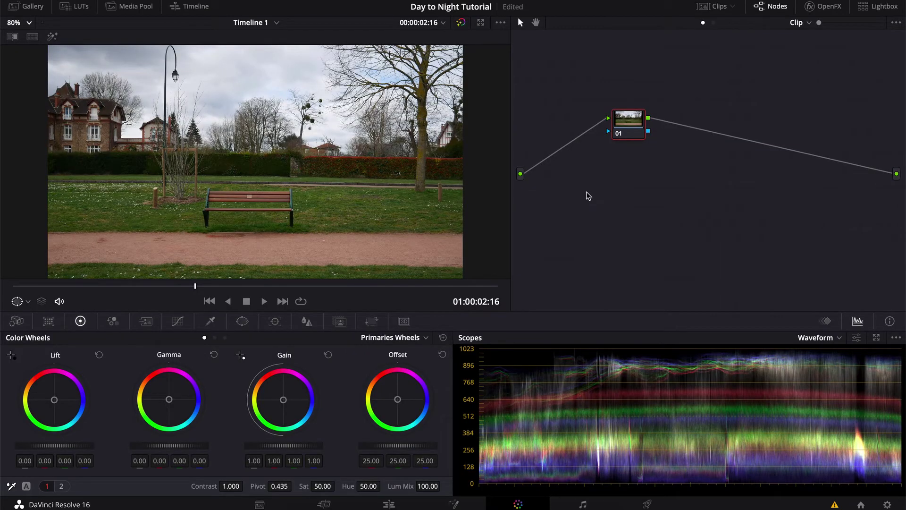
pyautogui.moveTo(623, 138); pyautogui.dragTo(628, 128)
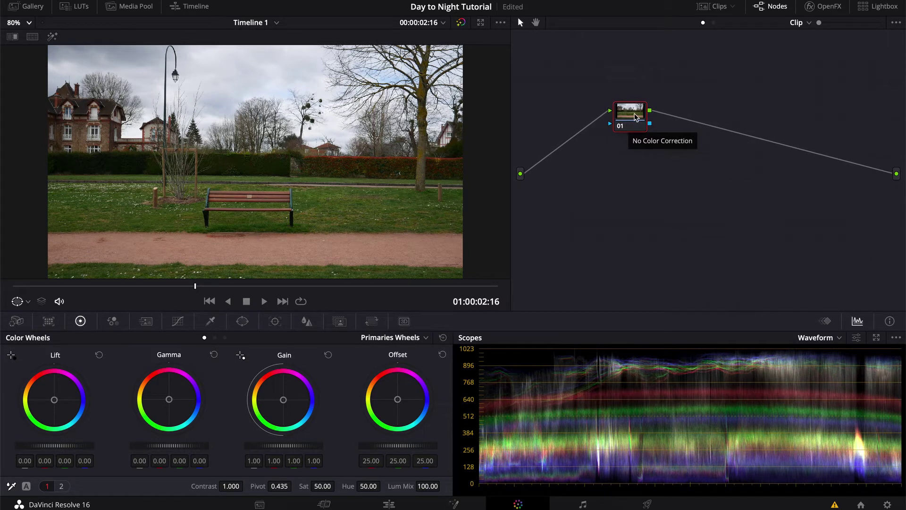
pyautogui.rightClick(636, 117)
pyautogui.click(669, 138)
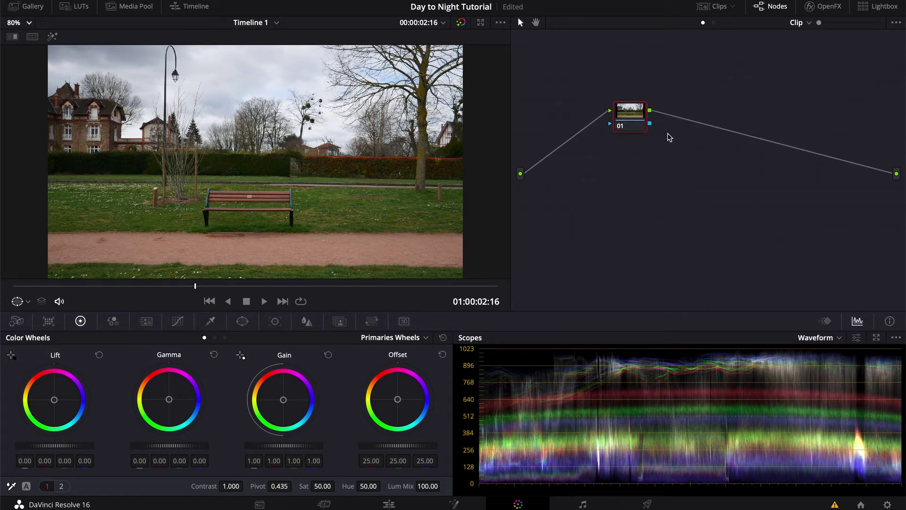
pyautogui.write('Dark')
pyautogui.press('Return')
# Step: Tint lift, gamma and gain toward blue and set temperature to -4000
pyautogui.moveTo(53, 400); pyautogui.dragTo(56, 401)
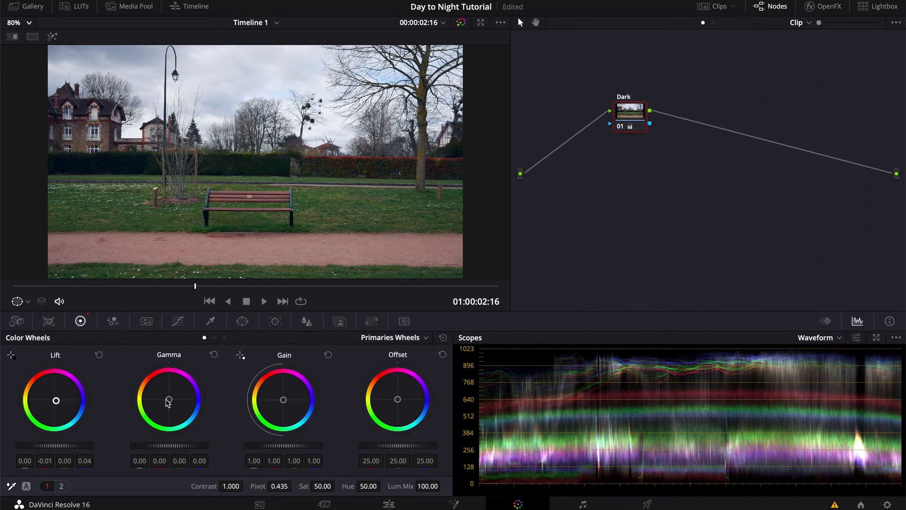
pyautogui.moveTo(169, 399); pyautogui.dragTo(170, 400)
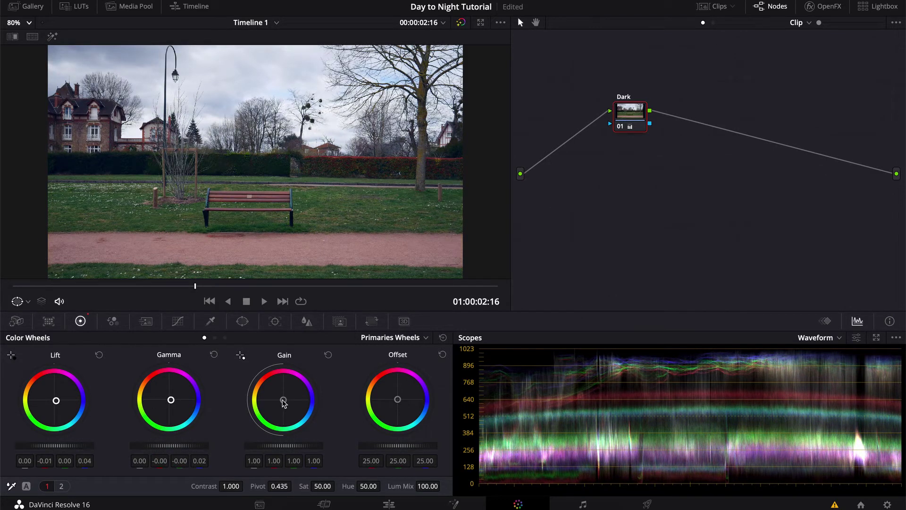
pyautogui.moveTo(283, 401); pyautogui.dragTo(285, 400)
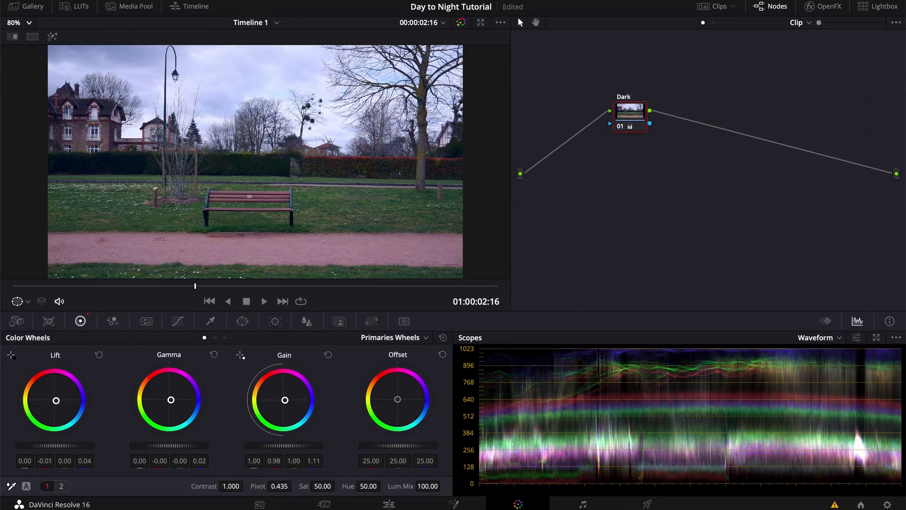
pyautogui.click(61, 485)
pyautogui.moveTo(154, 488); pyautogui.dragTo(156, 493)
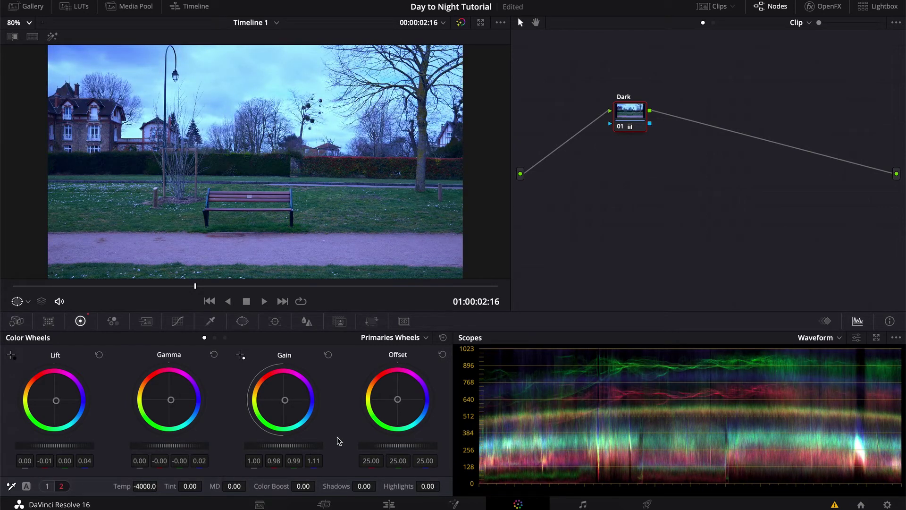
# Step: Lower offset to 17.65 and bend the curve down through highlights and midtones
pyautogui.moveTo(398, 446); pyautogui.dragTo(376, 445)
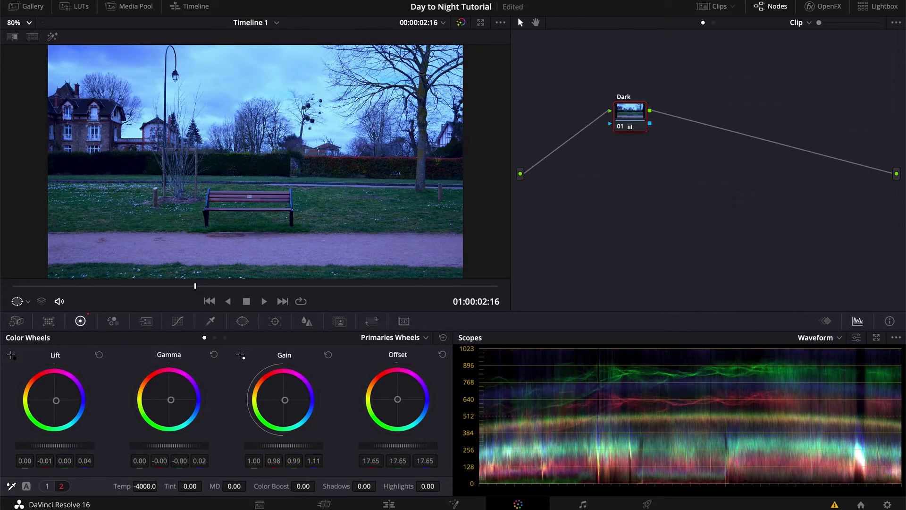
pyautogui.click(178, 321)
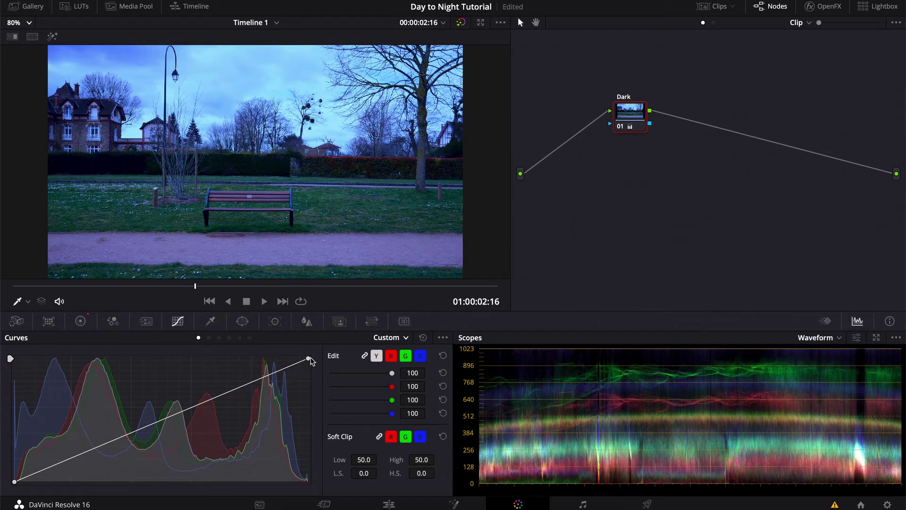
pyautogui.moveTo(309, 361); pyautogui.dragTo(332, 448)
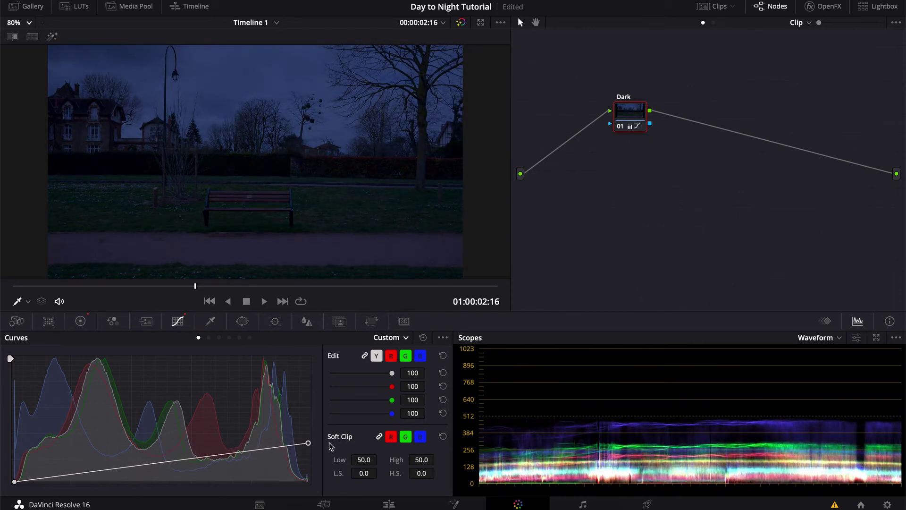
pyautogui.click(252, 451)
pyautogui.moveTo(254, 454); pyautogui.dragTo(249, 461)
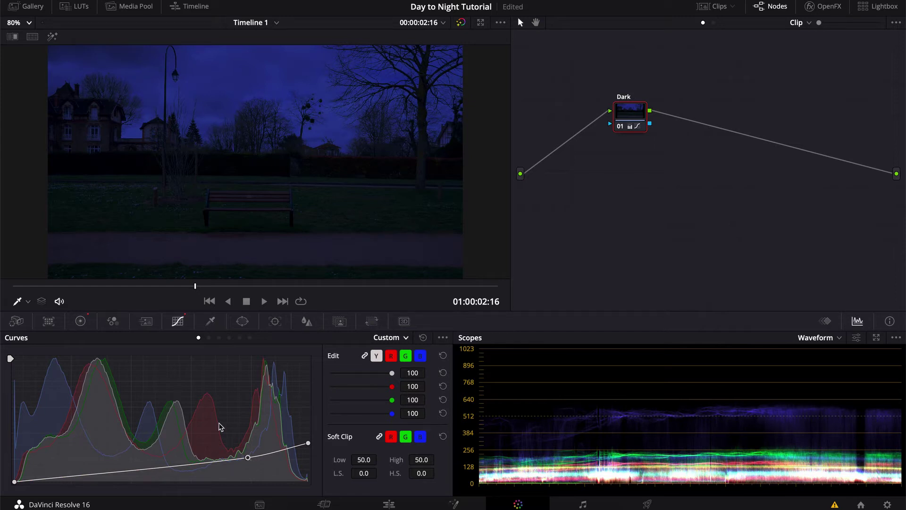
# Step: Drop the gain to 0.97, 0.95, 0.97, 1.08 and save the project
pyautogui.click(80, 322)
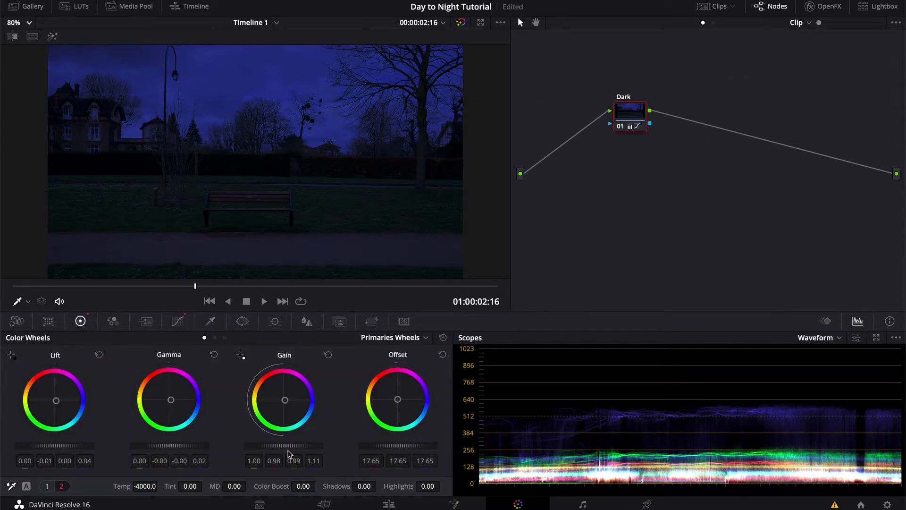
pyautogui.moveTo(307, 446); pyautogui.dragTo(298, 446)
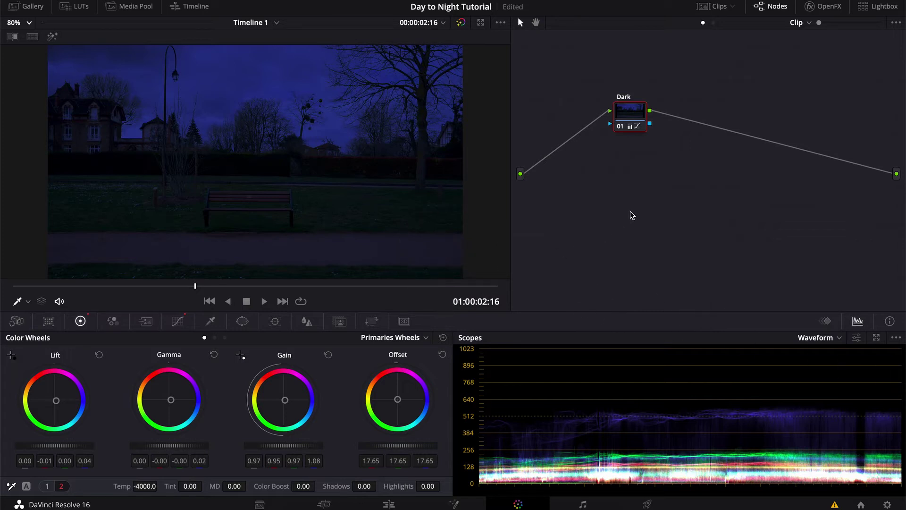
pyautogui.hotkey('ctrl', 's')
# Step: Add a layer node 03 alongside the Dark node
pyautogui.rightClick(628, 109)
pyautogui.moveTo(690, 163)
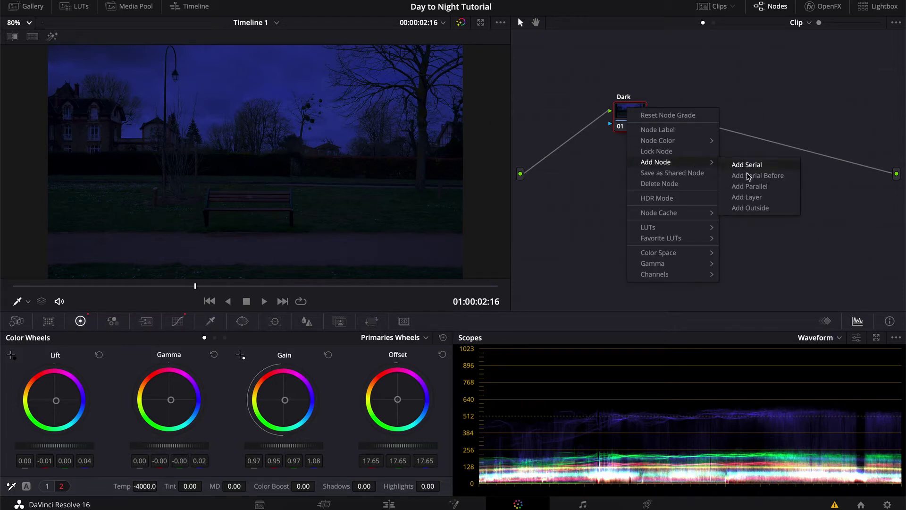
pyautogui.click(751, 197)
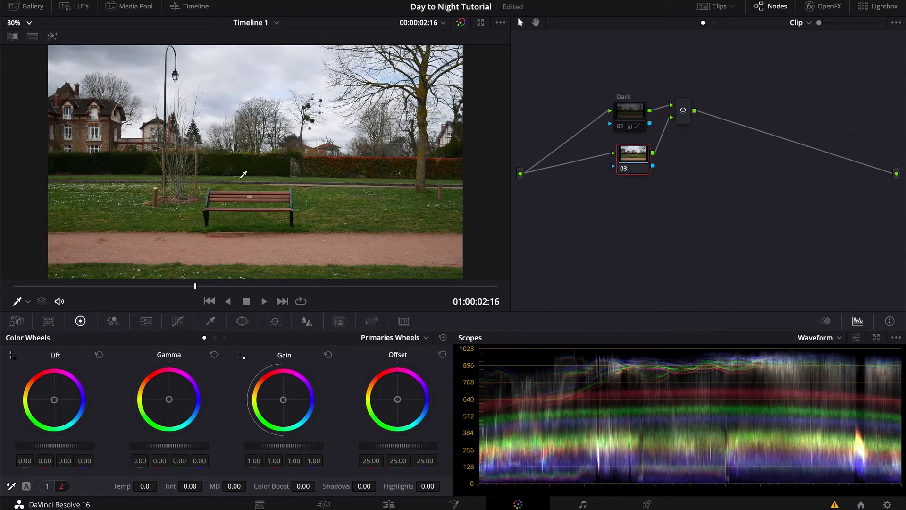
# Step: Pick the Curve window tool and magnify the viewer to 300% on the lamp
pyautogui.click(242, 321)
pyautogui.click(138, 354)
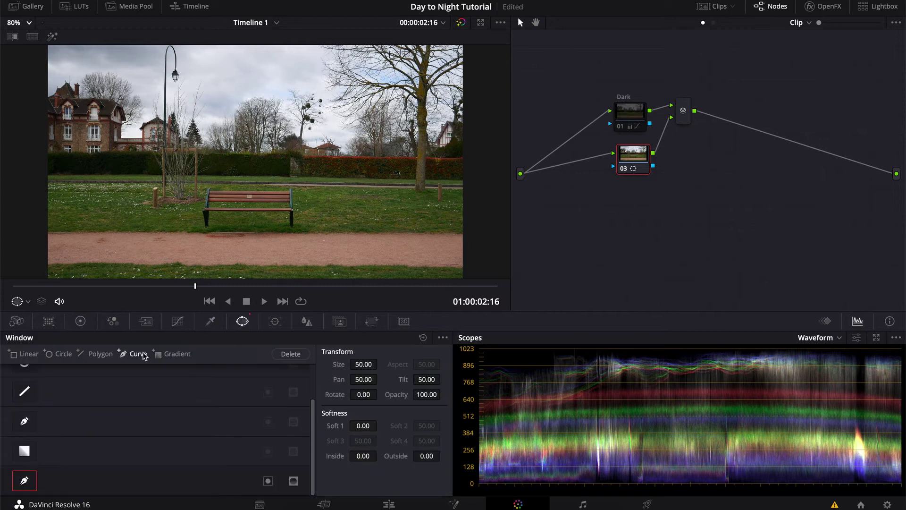
pyautogui.scroll(2, 177, 82)
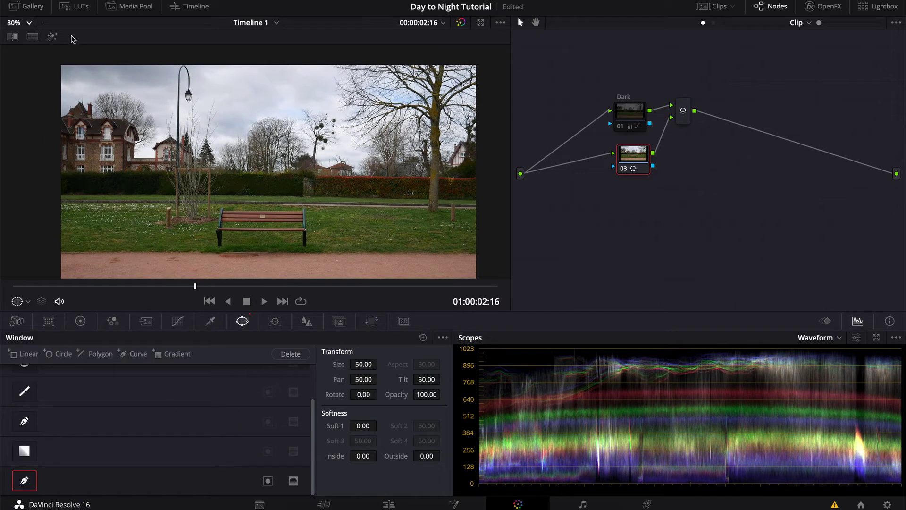
pyautogui.click(19, 22)
pyautogui.click(24, 126)
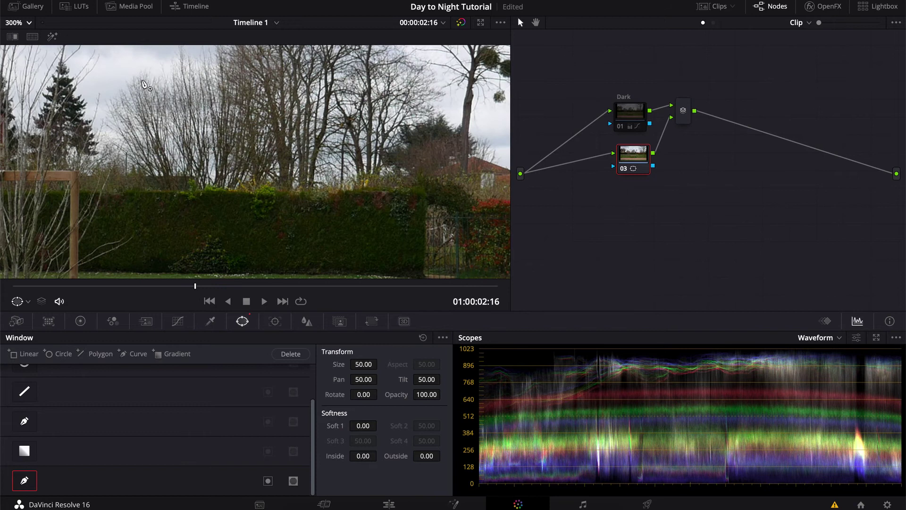
pyautogui.scroll(5, 145, 84)
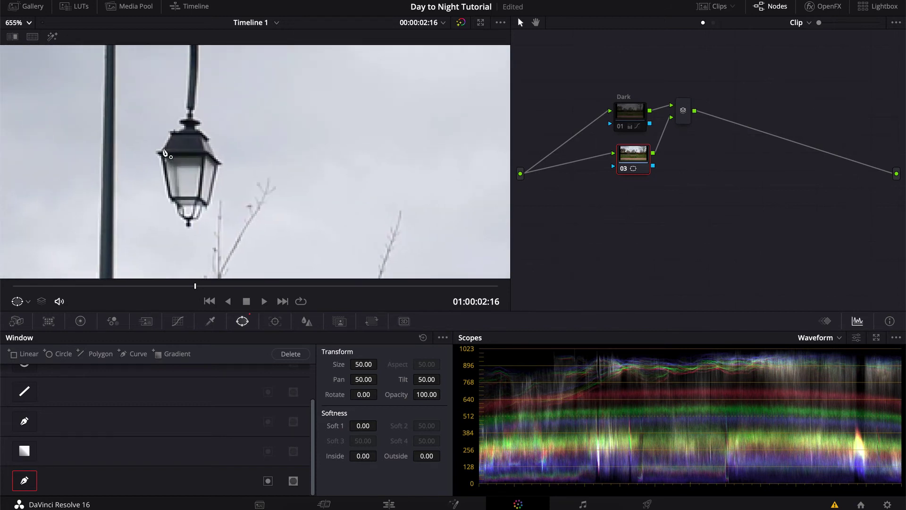
pyautogui.scroll(4, 164, 152)
# Step: Trace a closed polygon mask around the lamp's upper glass pane
pyautogui.click(122, 96)
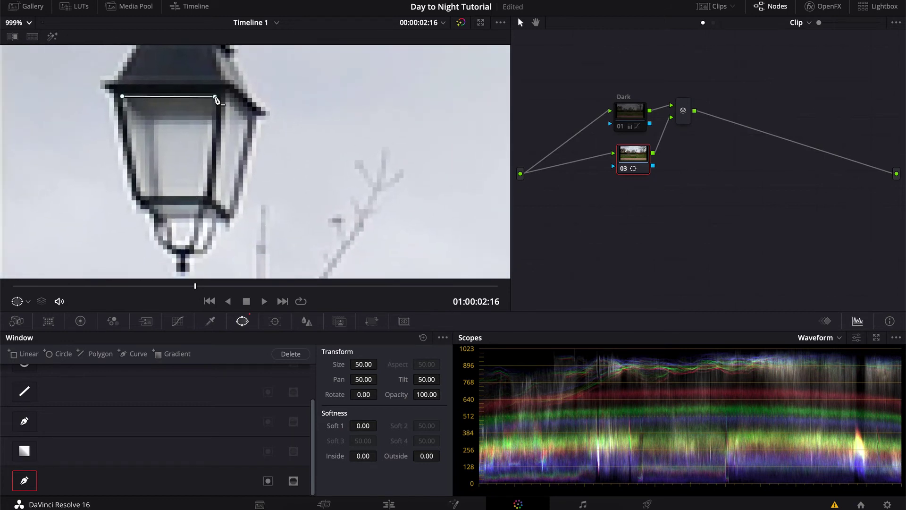
pyautogui.click(215, 96)
pyautogui.click(213, 154)
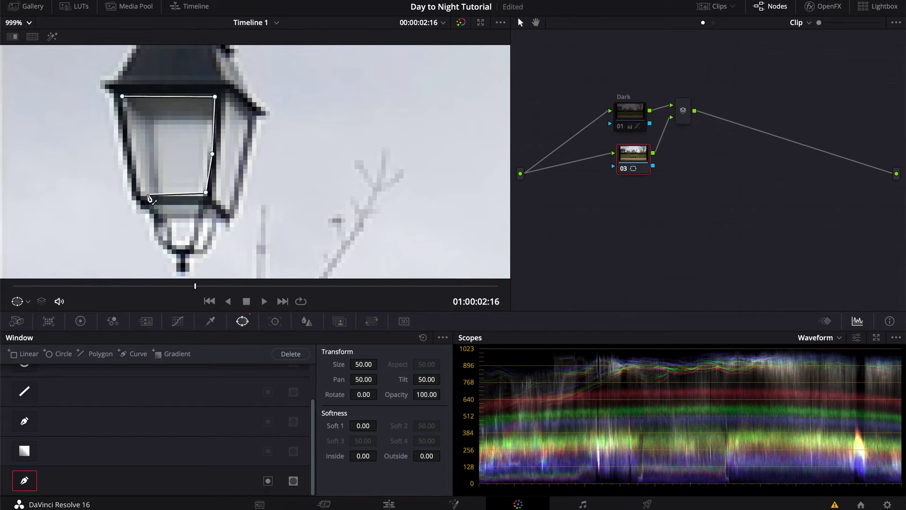
pyautogui.click(141, 195)
pyautogui.click(130, 141)
pyautogui.click(122, 96)
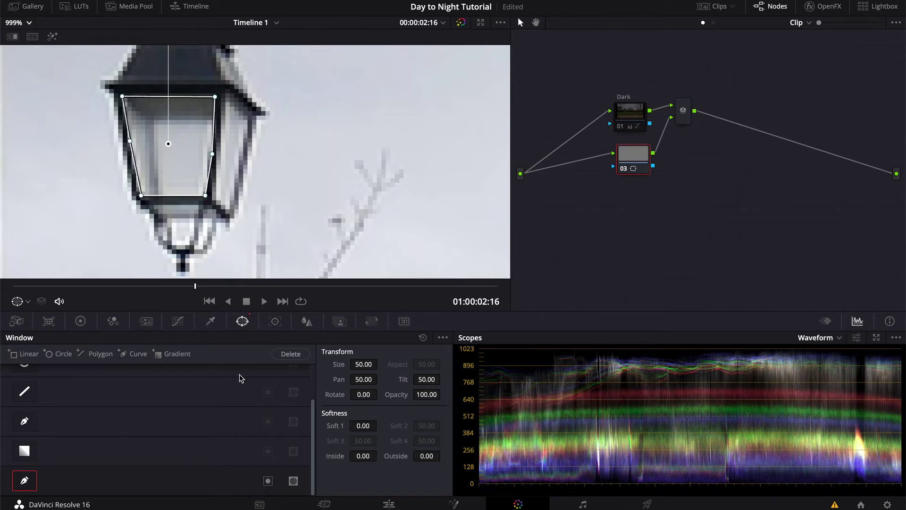
# Step: Outline the two lower glass panes with closed polygon masks
pyautogui.click(154, 206)
pyautogui.click(200, 205)
pyautogui.click(189, 246)
pyautogui.click(171, 246)
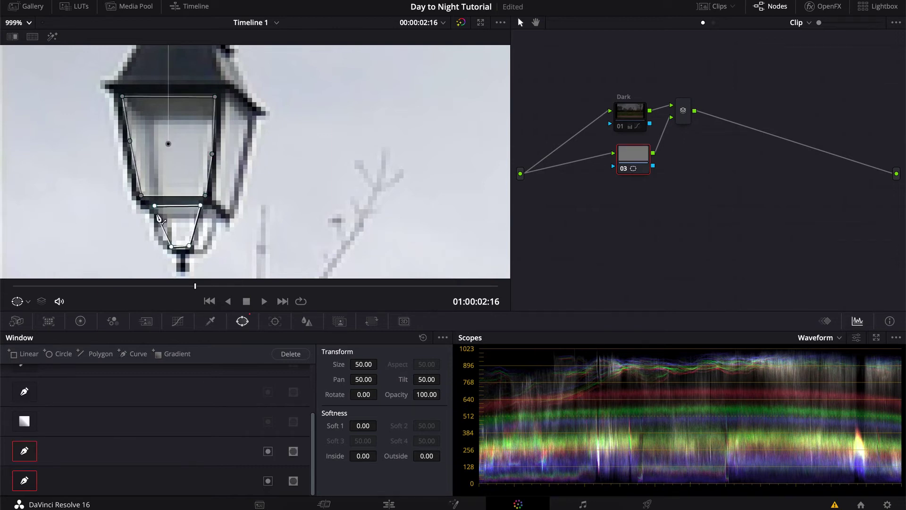
pyautogui.click(154, 205)
pyautogui.click(208, 209)
pyautogui.click(218, 218)
pyautogui.click(205, 246)
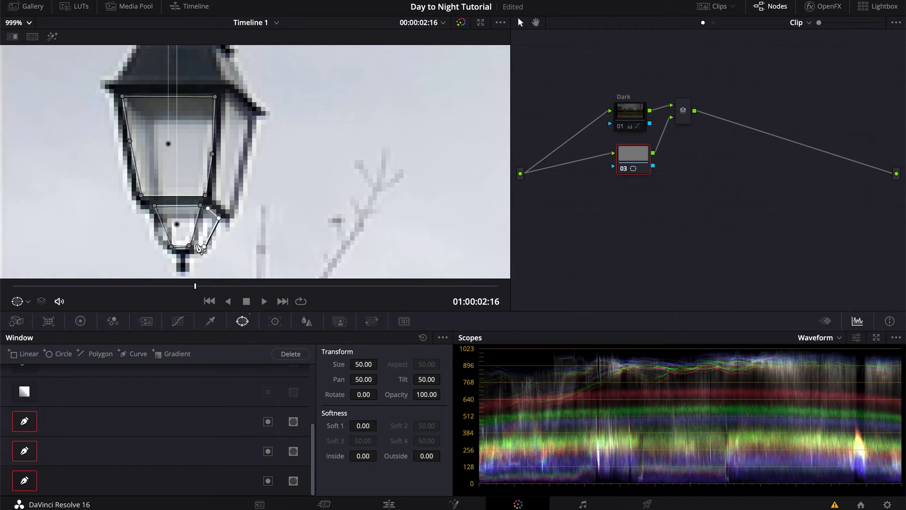
pyautogui.click(196, 244)
pyautogui.click(208, 208)
# Step: Outline the lamp's right side pane and return to the Color Wheels
pyautogui.click(226, 96)
pyautogui.click(250, 114)
pyautogui.click(229, 207)
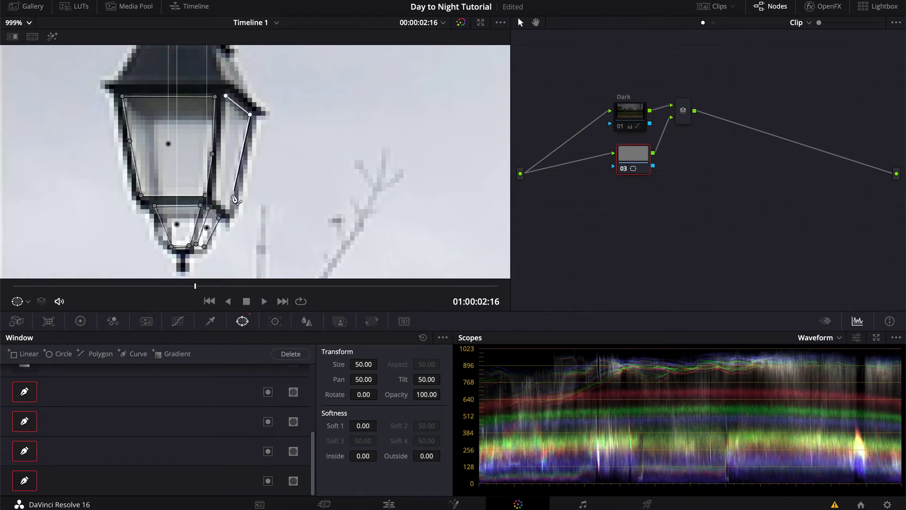
pyautogui.click(213, 197)
pyautogui.click(225, 96)
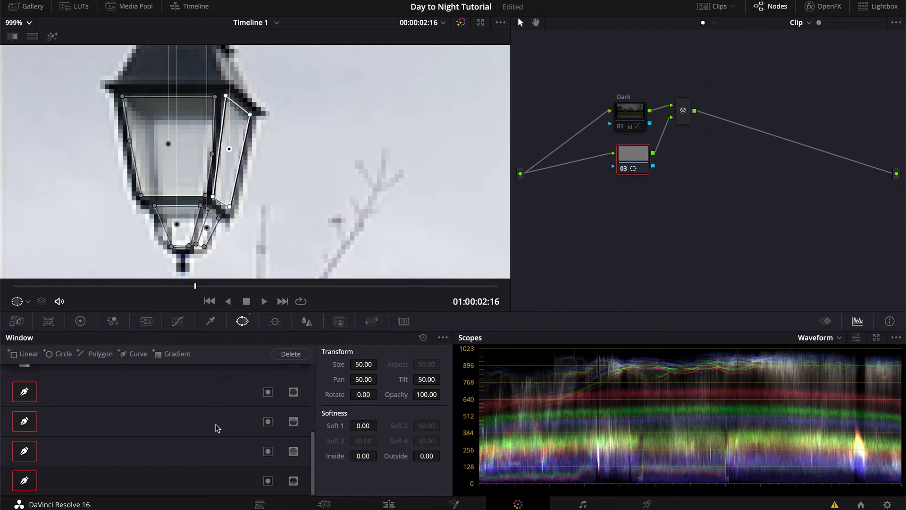
pyautogui.click(81, 321)
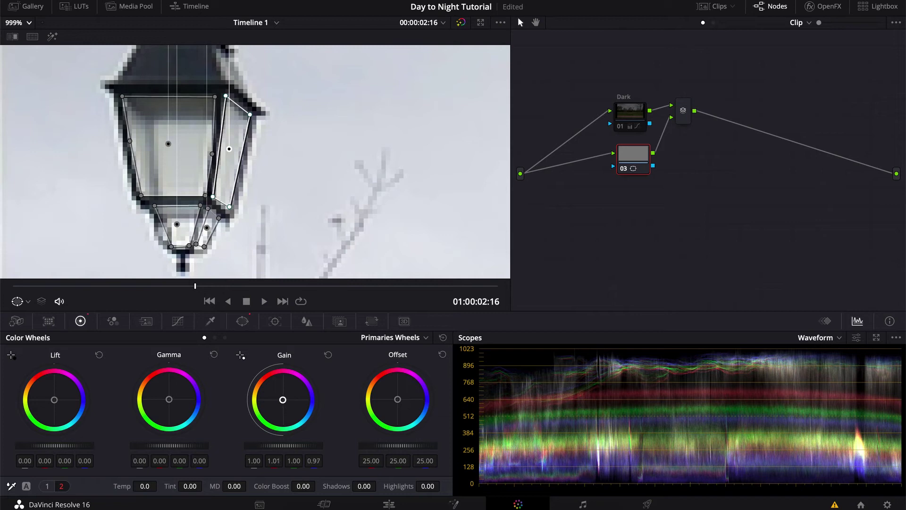
# Step: Set node 03 gain to 1.54, 1.74, 1.54, 0.92, fit the viewer, and re-enable Dark
pyautogui.moveTo(283, 400); pyautogui.dragTo(282, 400)
pyautogui.moveTo(283, 445); pyautogui.dragTo(317, 445)
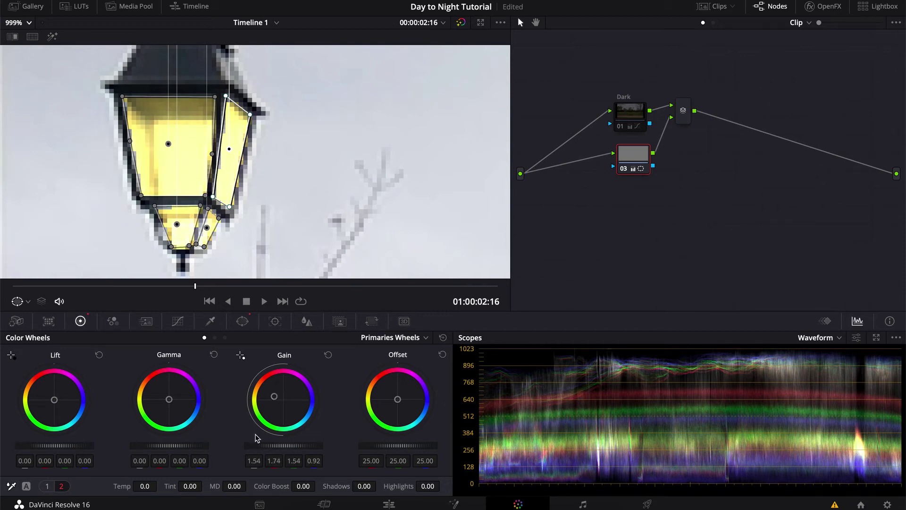
pyautogui.click(19, 22)
pyautogui.click(23, 41)
pyautogui.click(635, 124)
pyautogui.click(621, 128)
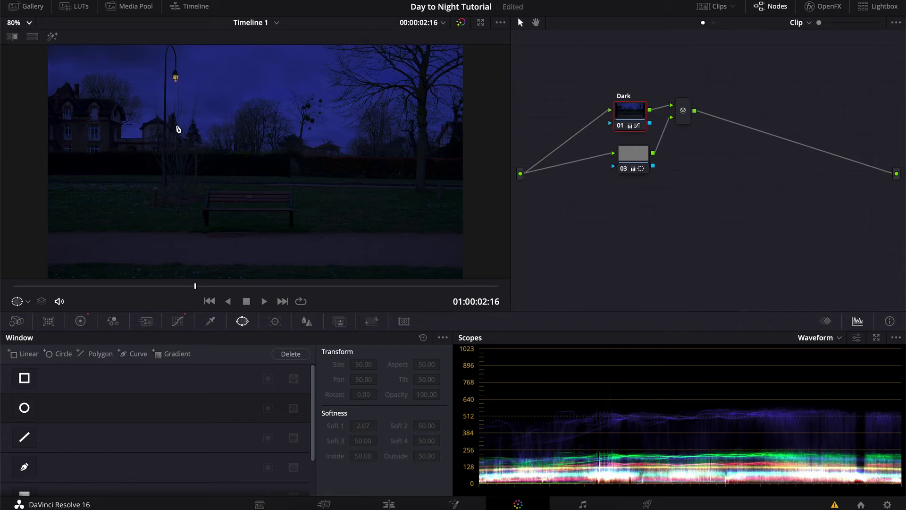
# Step: Add parallel node 04 from node 03 and move it lower in the graph
pyautogui.click(640, 150)
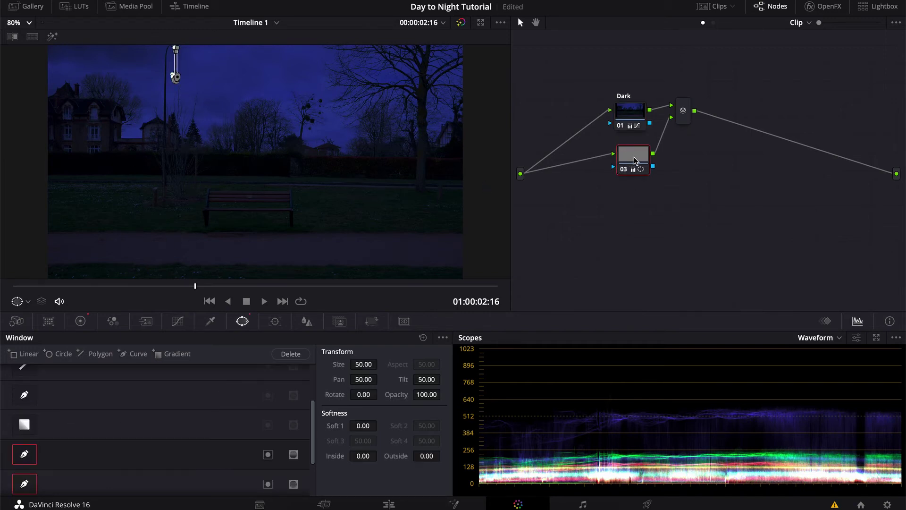
pyautogui.rightClick(635, 159)
pyautogui.moveTo(697, 213)
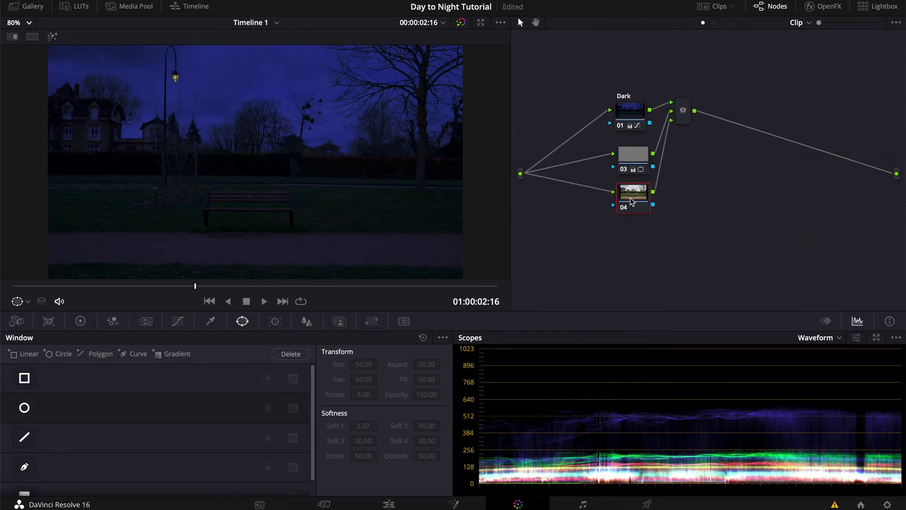
pyautogui.moveTo(632, 201); pyautogui.dragTo(631, 216)
# Step: Label node 03 'Lamp'
pyautogui.rightClick(632, 164)
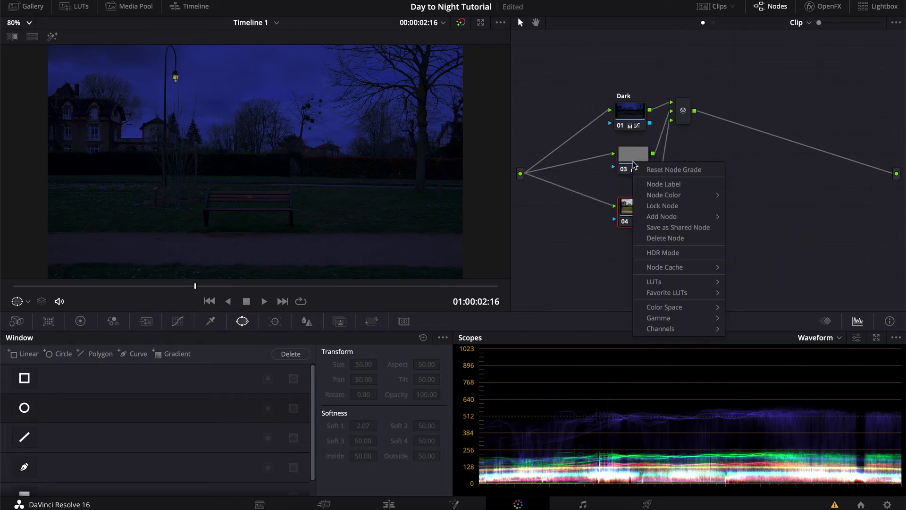
pyautogui.click(662, 185)
pyautogui.write('Lamp')
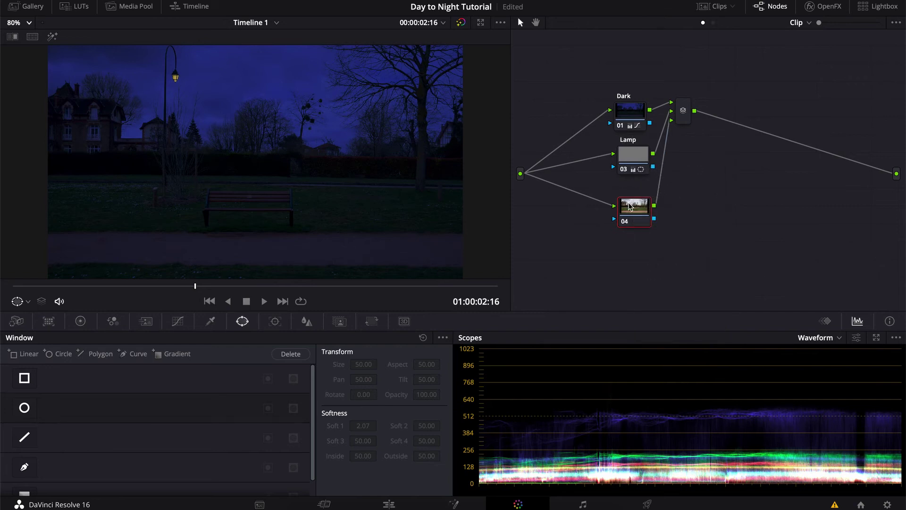
pyautogui.rightClick(631, 207)
# Step: Label node 04 'Lit area' and draw a triangle Curve window beneath the lamp
pyautogui.click(681, 232)
pyautogui.click(137, 354)
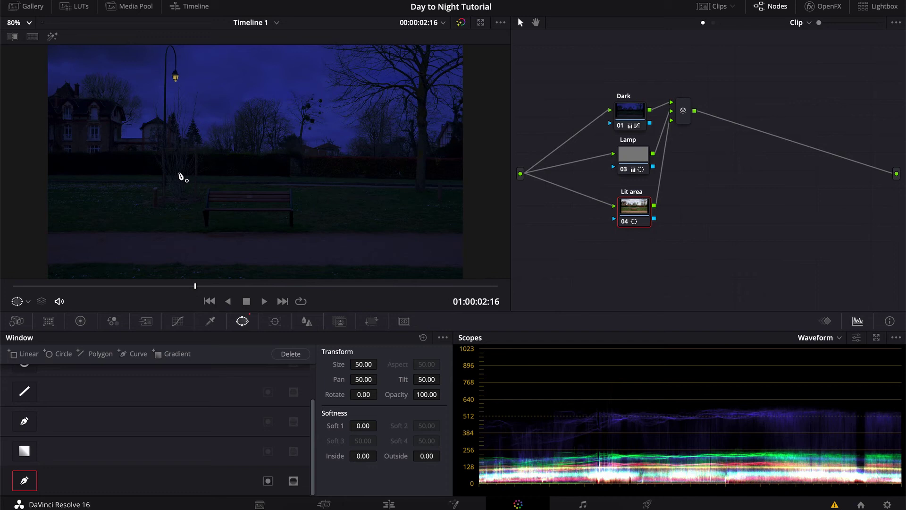
pyautogui.click(178, 167)
pyautogui.click(163, 214)
pyautogui.click(189, 216)
pyautogui.click(179, 167)
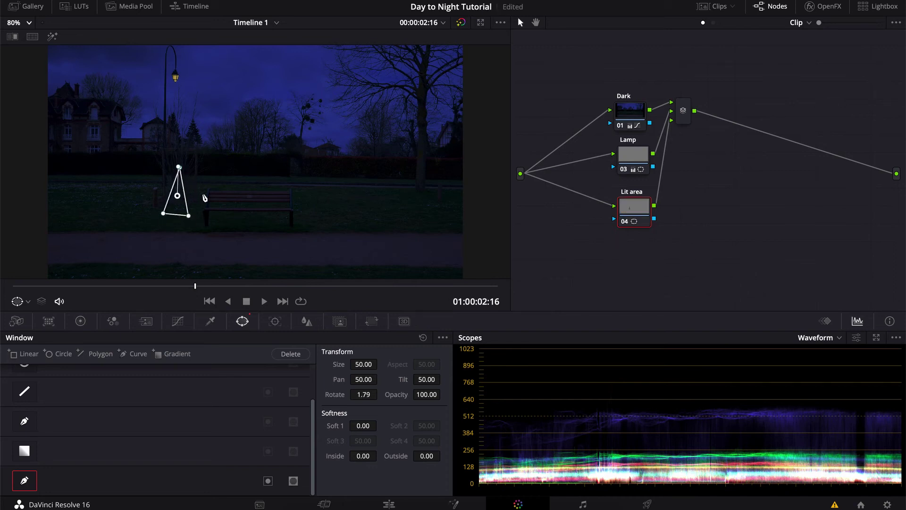
# Step: Tilt the triangle, set outside softness to 23.92, and stretch its soft edge up to the lamp
pyautogui.moveTo(176, 161); pyautogui.dragTo(174, 161)
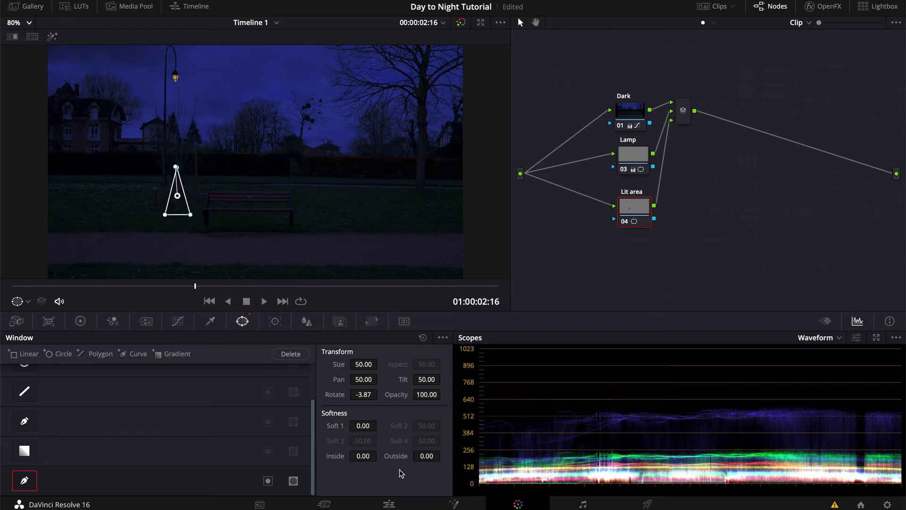
pyautogui.moveTo(426, 455)
pyautogui.mouseDown()
pyautogui.moveTo(462, 456)
pyautogui.moveTo(421, 458)
pyautogui.mouseUp()
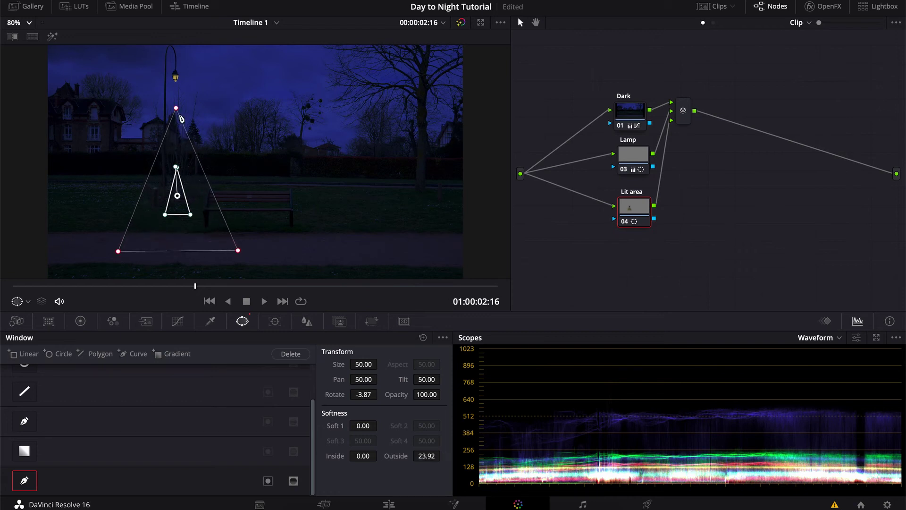
pyautogui.moveTo(178, 113); pyautogui.dragTo(176, 95)
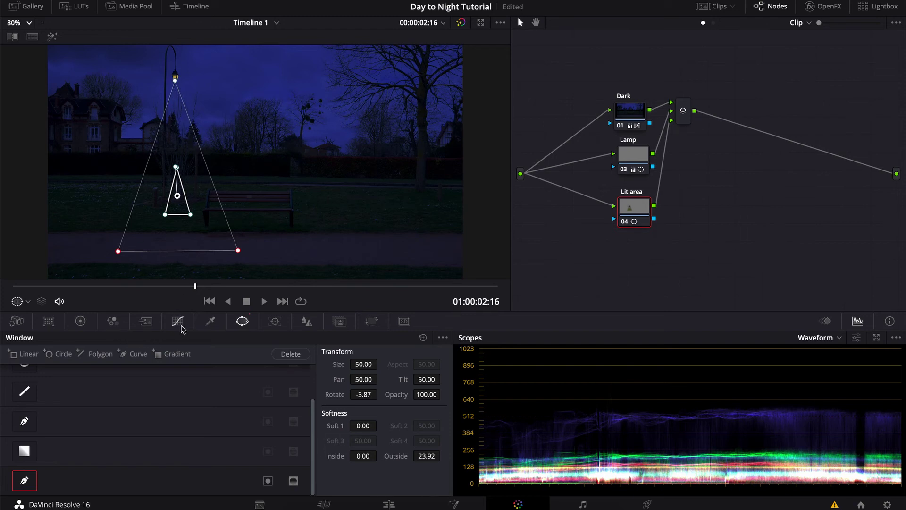
# Step: Warm the Lit area's gain toward yellow and brighten it
pyautogui.click(81, 321)
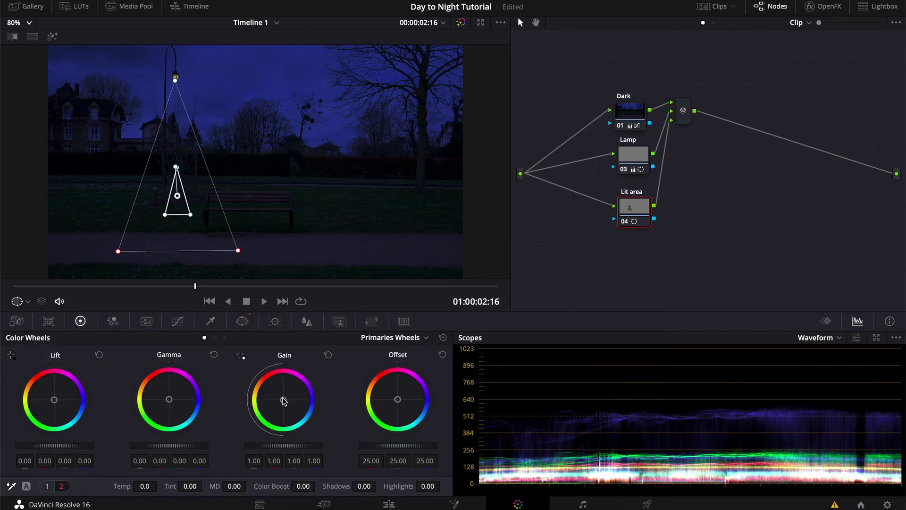
pyautogui.moveTo(283, 399); pyautogui.dragTo(278, 397)
pyautogui.moveTo(285, 445); pyautogui.dragTo(310, 446)
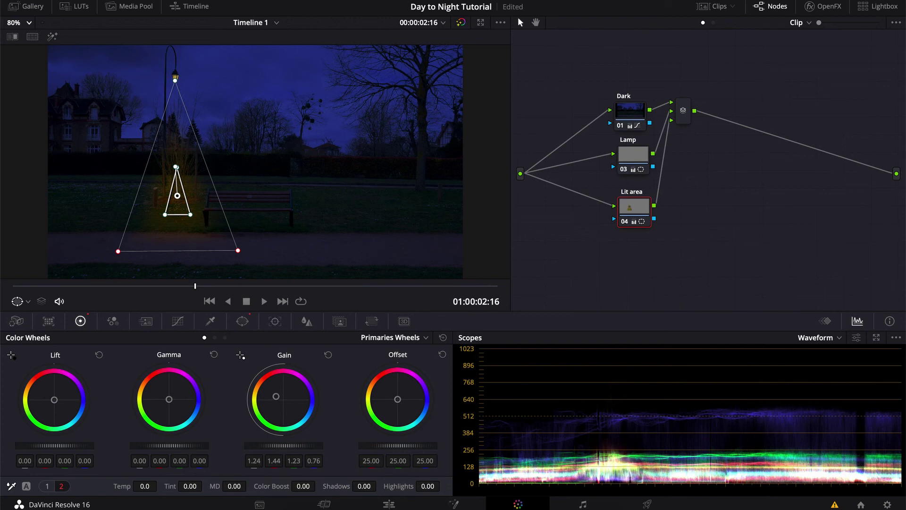
# Step: Widen the soft outer triangle and raise and broaden the inner shape around the lamp post
pyautogui.moveTo(118, 252); pyautogui.dragTo(100, 251)
pyautogui.moveTo(175, 80); pyautogui.dragTo(176, 57)
pyautogui.moveTo(177, 168); pyautogui.dragTo(176, 157)
pyautogui.click(185, 194)
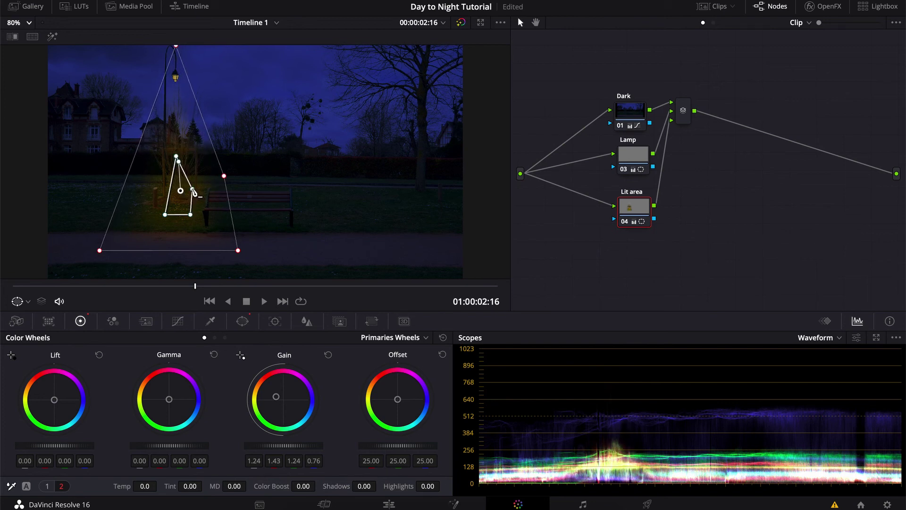
pyautogui.moveTo(186, 193); pyautogui.dragTo(194, 189)
pyautogui.click(169, 191)
pyautogui.moveTo(129, 170); pyautogui.dragTo(110, 168)
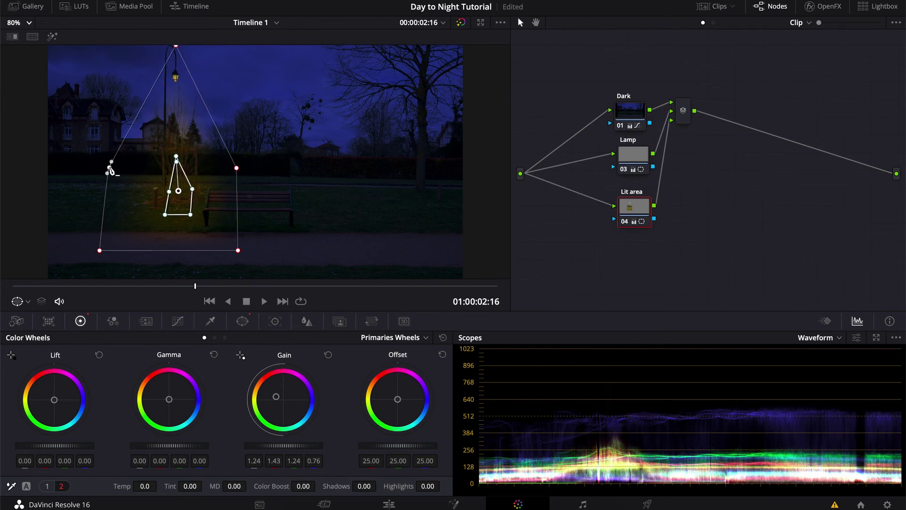
pyautogui.moveTo(238, 250); pyautogui.dragTo(268, 249)
pyautogui.moveTo(100, 252); pyautogui.dragTo(76, 249)
pyautogui.moveTo(175, 47)
pyautogui.mouseDown()
pyautogui.moveTo(176, 70)
pyautogui.moveTo(176, 57)
pyautogui.mouseUp()
pyautogui.moveTo(177, 156); pyautogui.dragTo(175, 146)
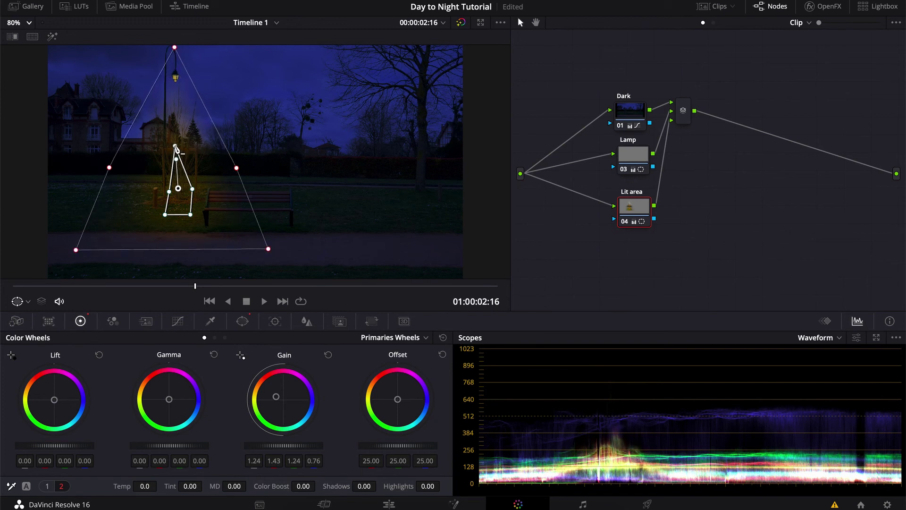
# Step: Fine-tune the Lit area gain to 1.29, 1.44, 1.28, 0.91
pyautogui.moveTo(290, 448); pyautogui.dragTo(302, 448)
pyautogui.moveTo(276, 397); pyautogui.dragTo(278, 397)
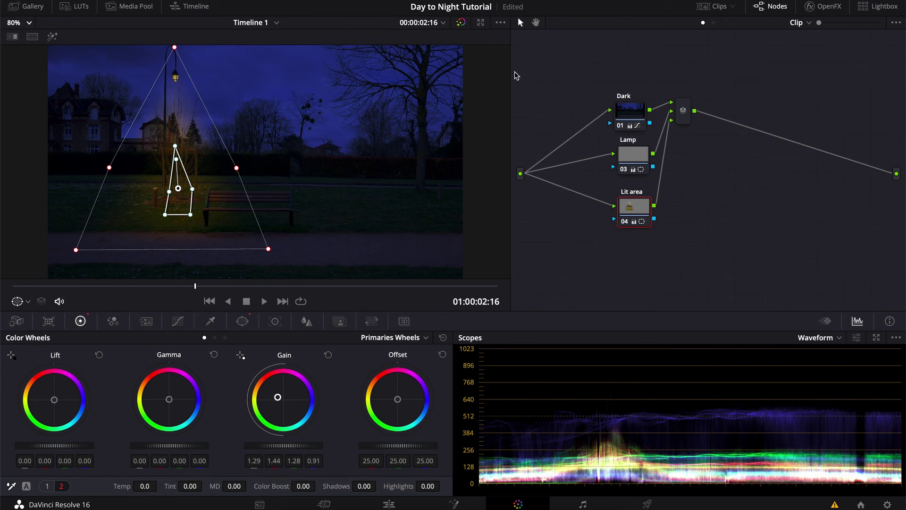
pyautogui.click(630, 112)
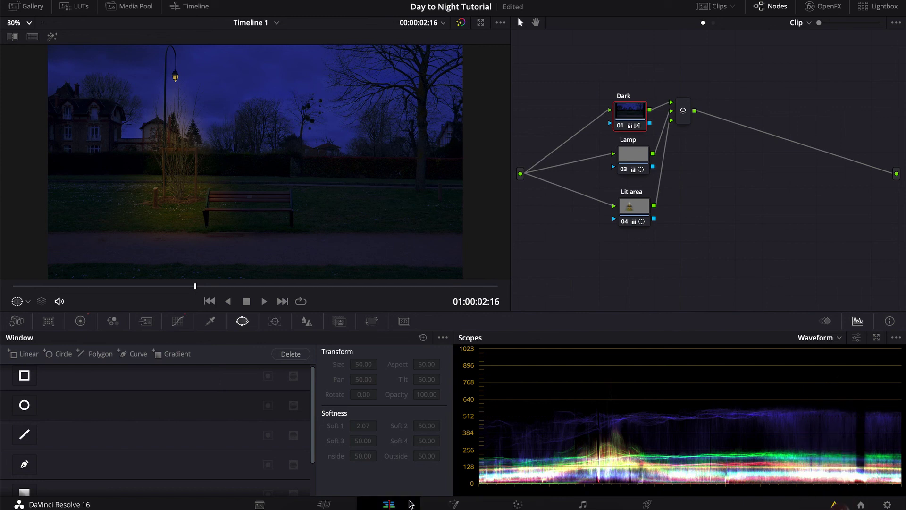
# Step: Play the night-graded Bench clip from its start on the Edit page timeline
pyautogui.click(390, 504)
pyautogui.click(154, 343)
pyautogui.press('Home')
pyautogui.press('space')
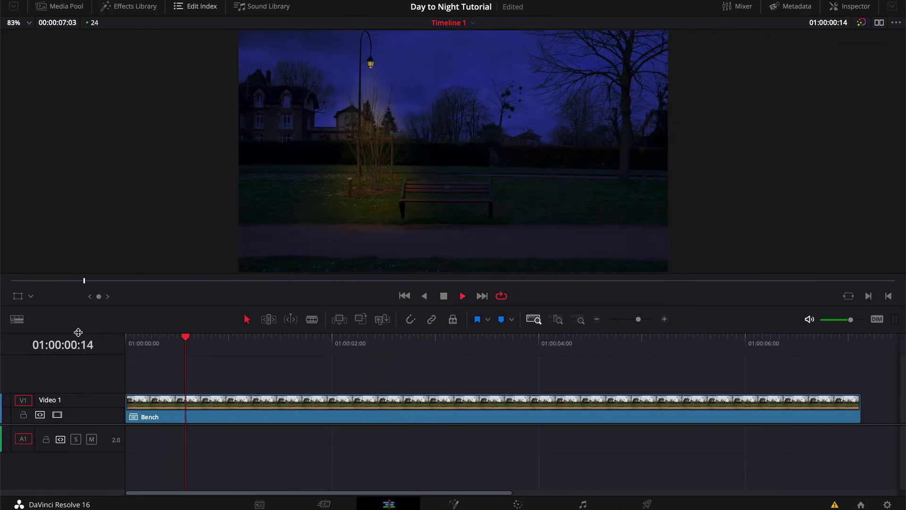